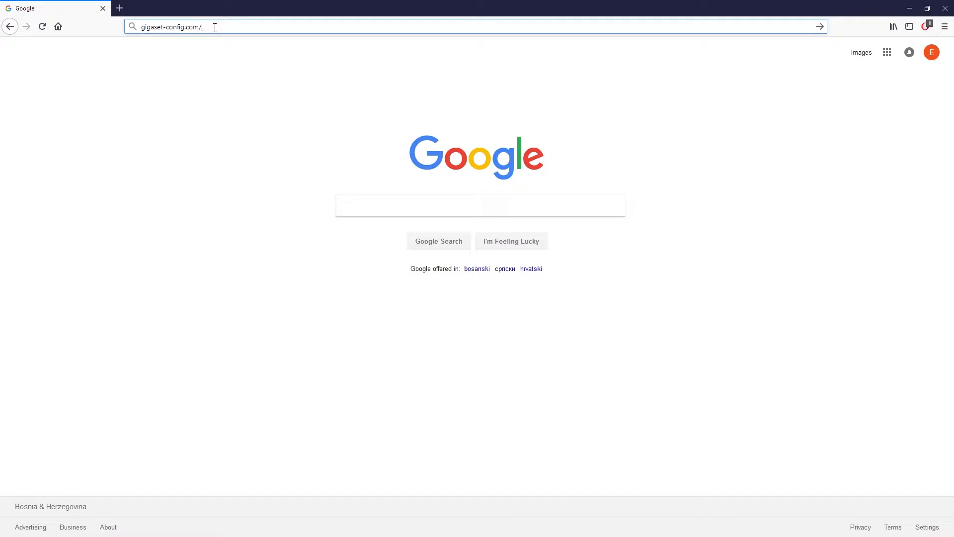
Log in to the Gigaset N720 DECT manager with the default password and dismiss the configuration advice.
key(Return)
key(F11)
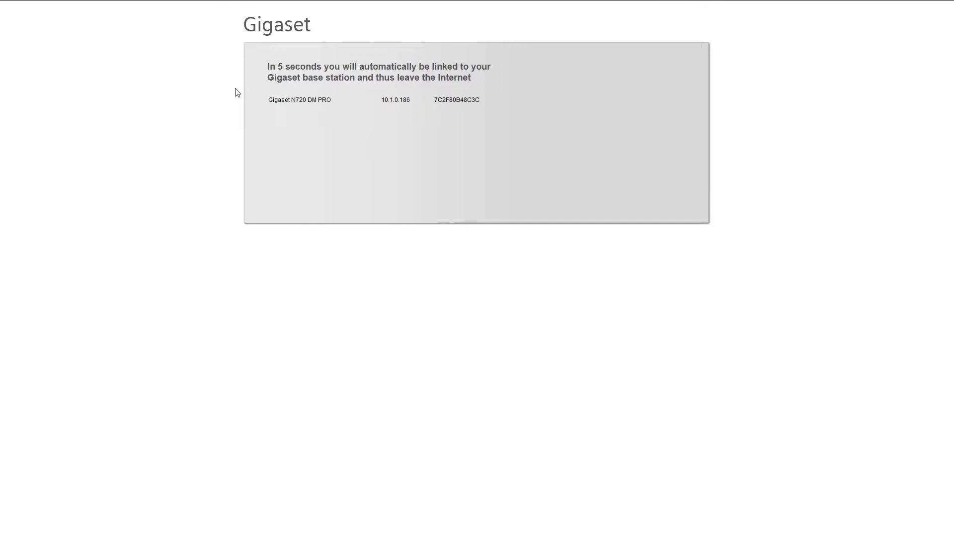
text(admin)
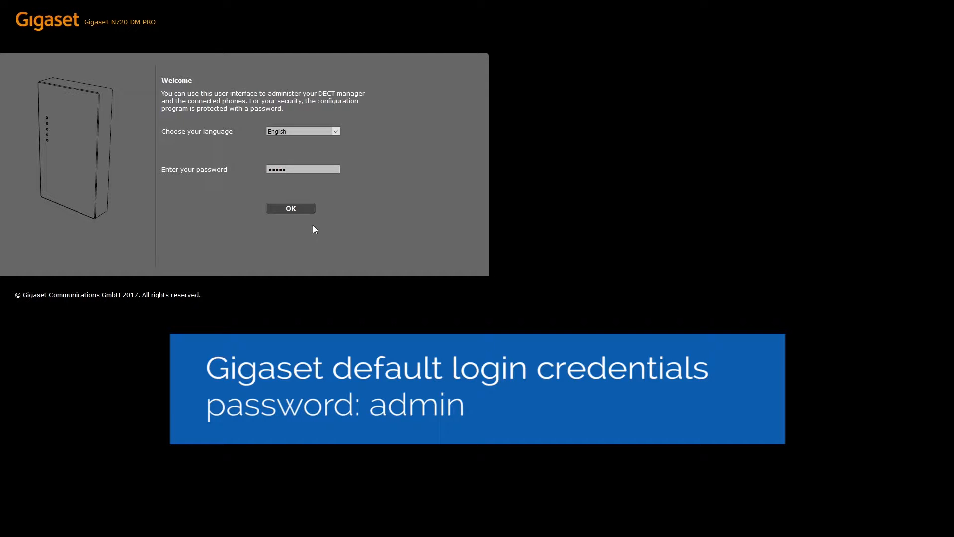
click(294, 206)
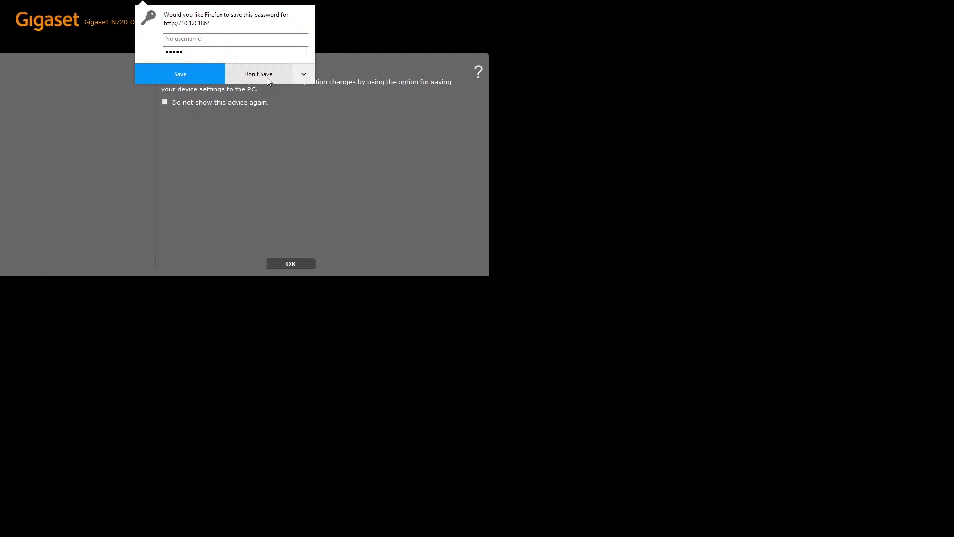
click(266, 77)
click(294, 264)
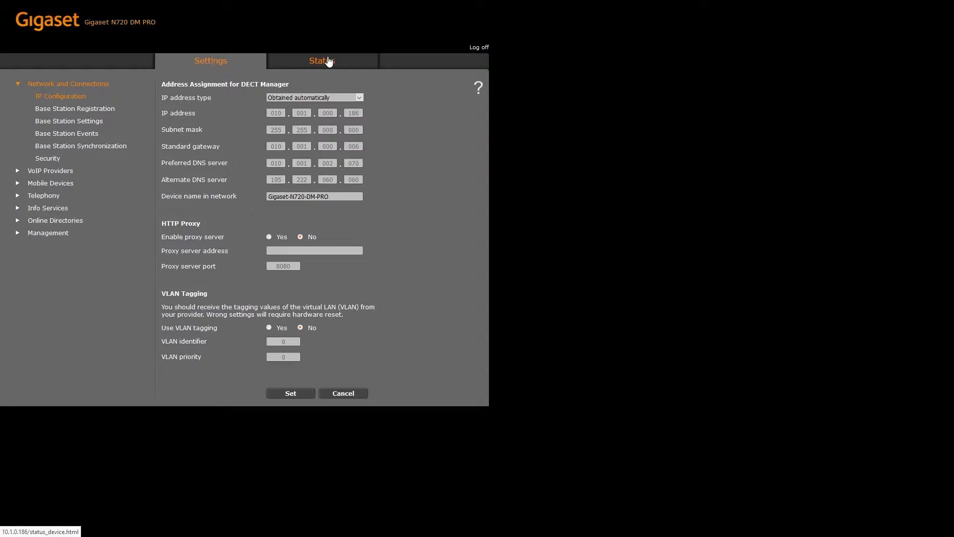
Read the current firmware version, 70.110.00.000.00, on the Status page.
click(328, 61)
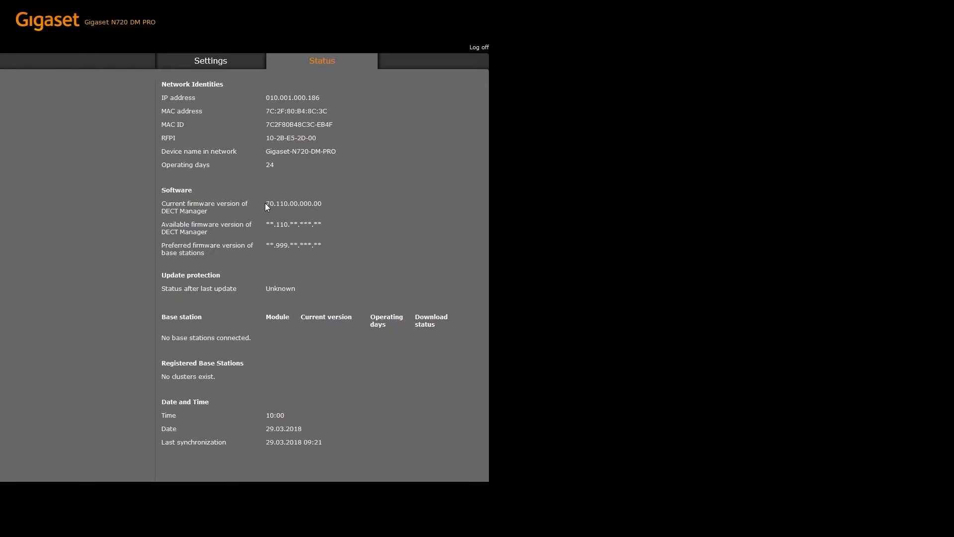
drag(265, 203, 311, 204)
click(334, 207)
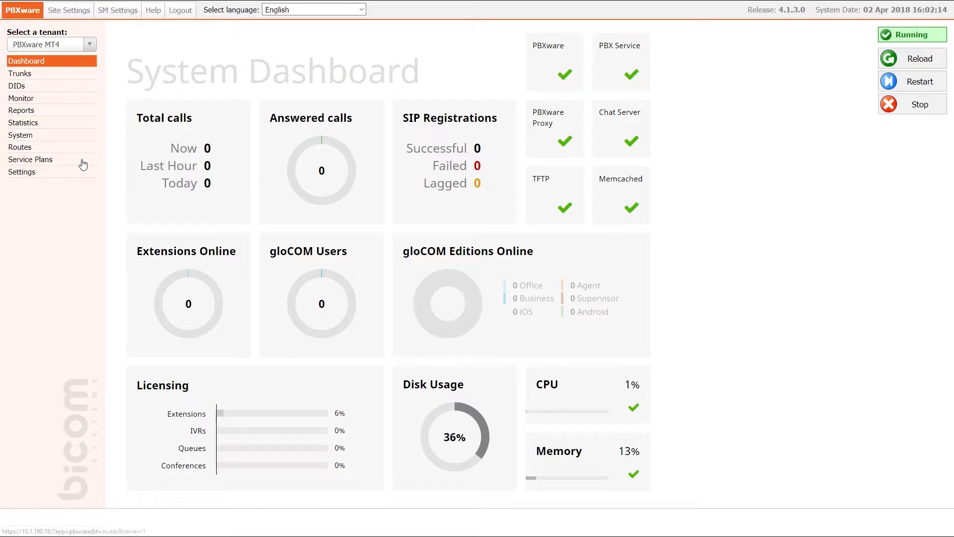
Check Tenant 01's auto-provisioning HTTP username and password in its tenant settings.
click(77, 172)
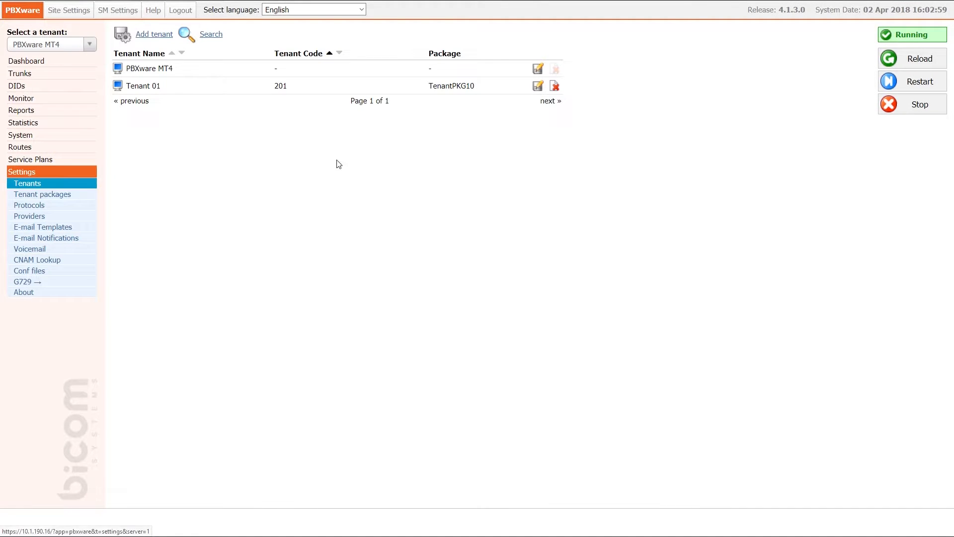
click(536, 88)
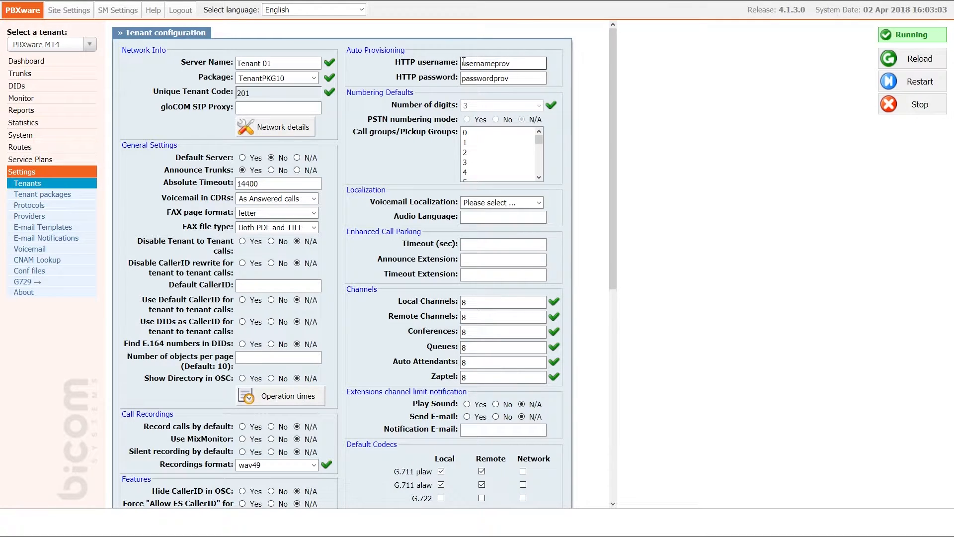
drag(462, 64, 518, 58)
drag(461, 78, 514, 78)
click(514, 78)
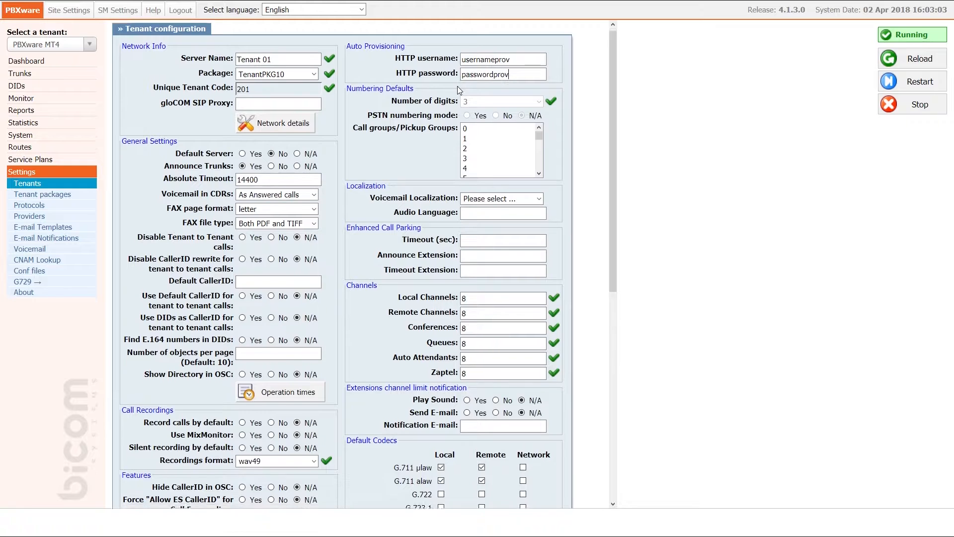
Save Tenant 01's configuration and switch to managing Tenant 01 (#201).
scroll(440, 151, down, 7)
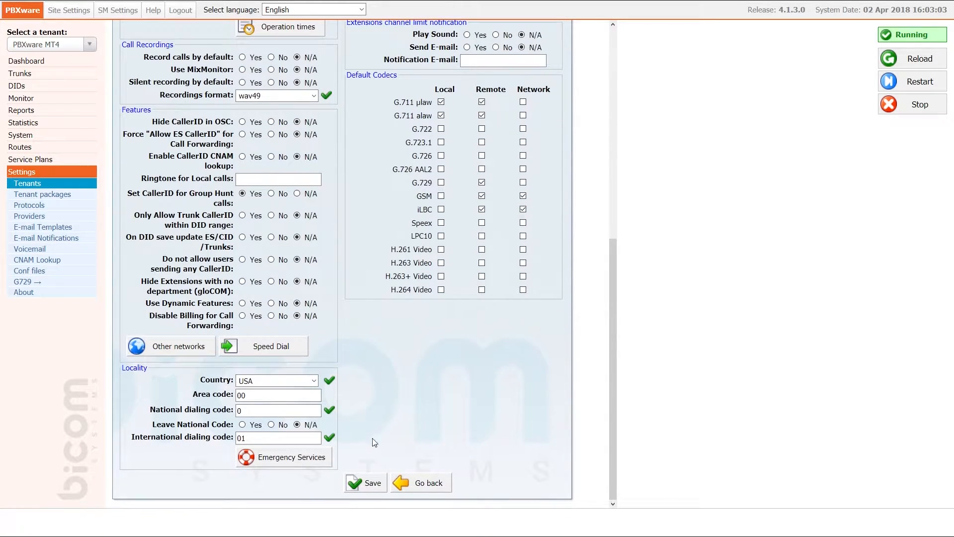
click(366, 484)
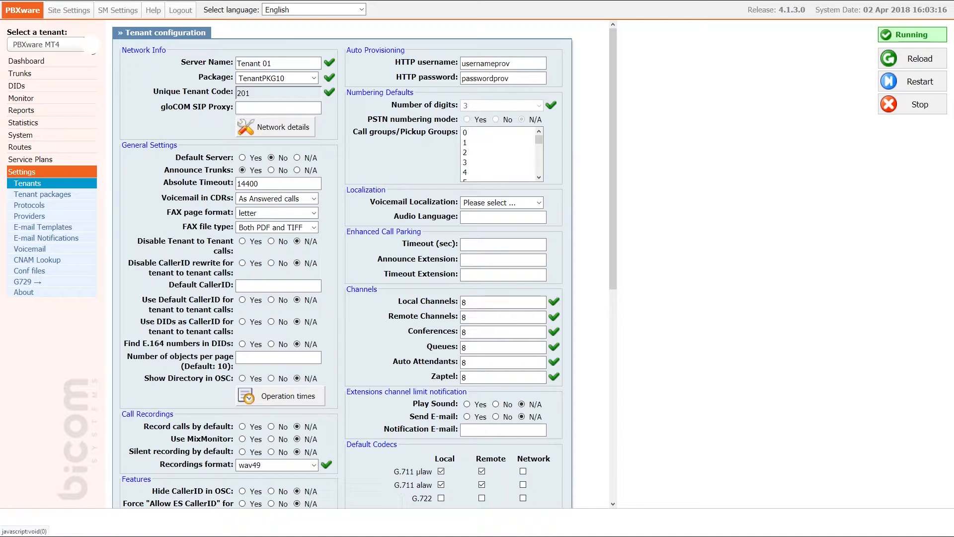
click(92, 46)
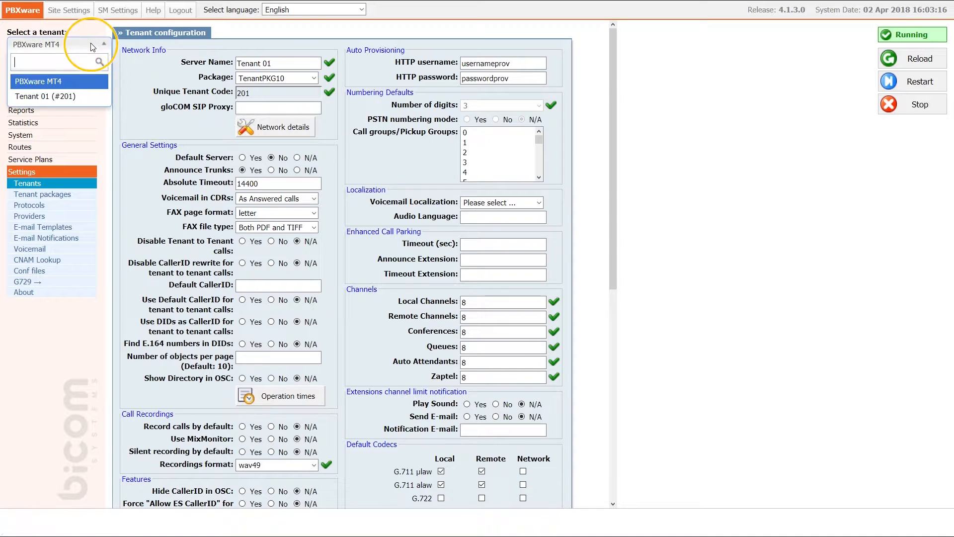
click(80, 95)
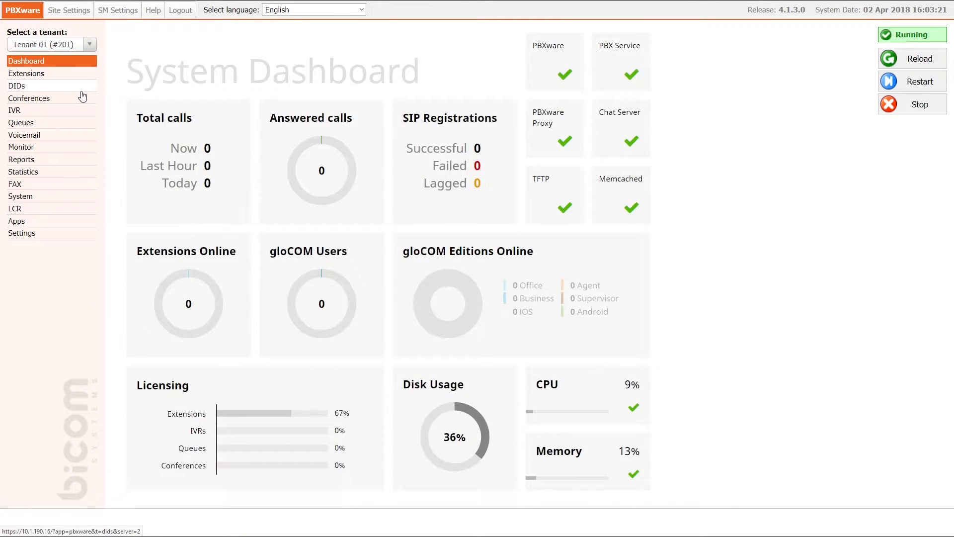
Find the Gigaset N720 profile in the UAD list by searching 'giga' and edit it.
click(44, 233)
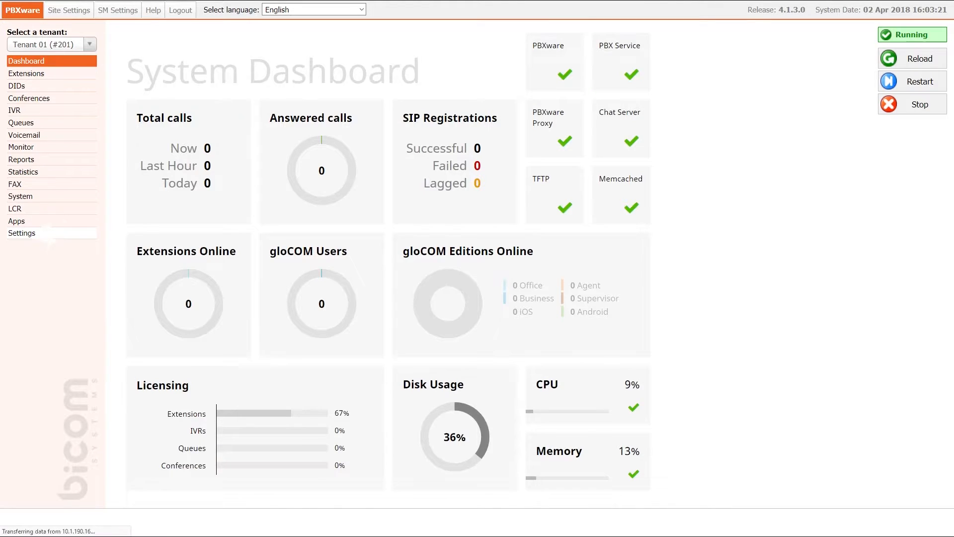
click(48, 257)
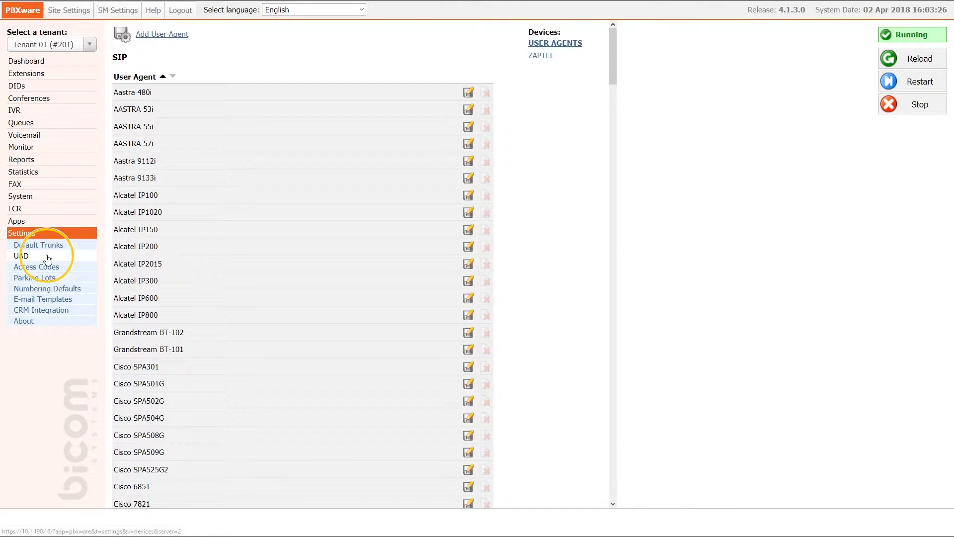
key(ctrl+f)
text(giga)
click(470, 257)
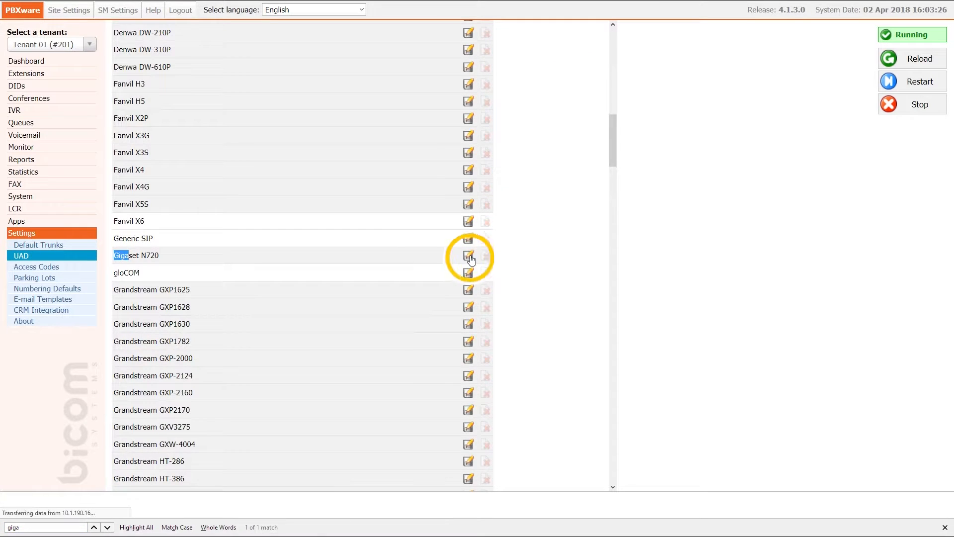
Set the Gigaset N720 profile to Active with auto provisioning and DHCP enabled, and save.
click(294, 105)
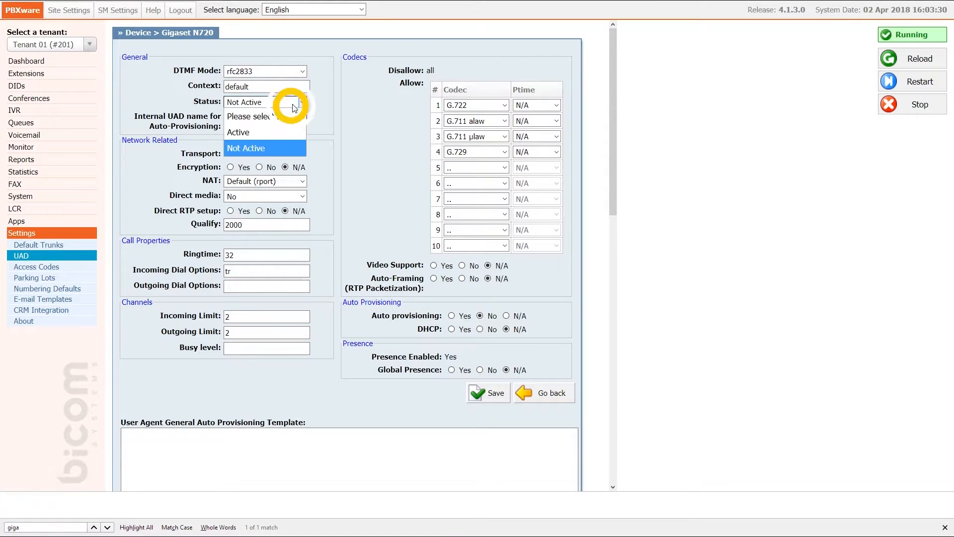
click(293, 132)
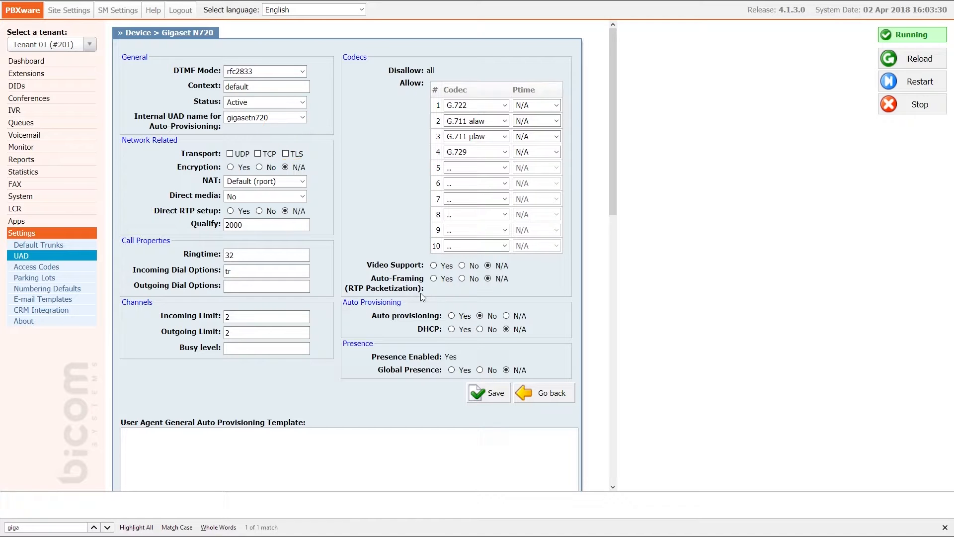
click(452, 316)
click(453, 329)
click(488, 394)
click(51, 77)
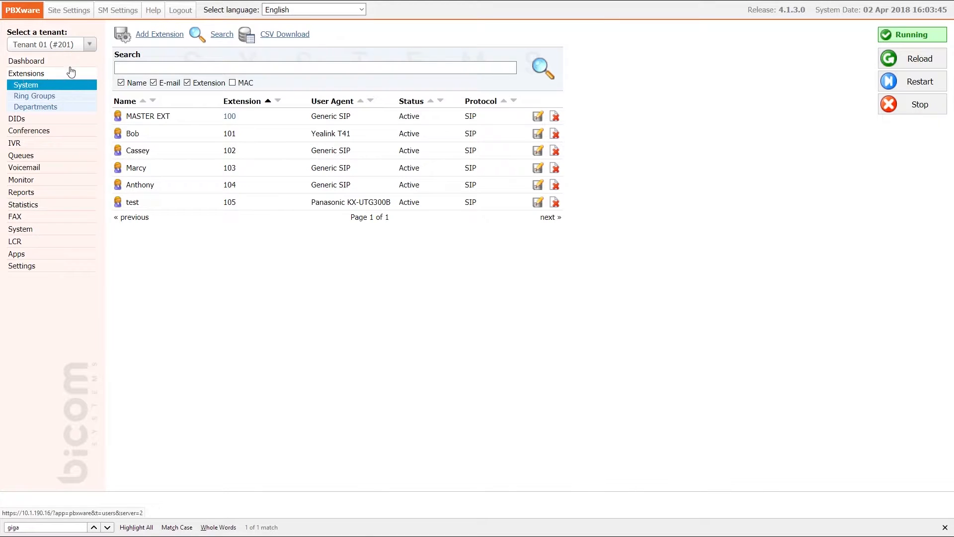
Start a new extension with device type Gigaset N720 and location Remote.
click(154, 34)
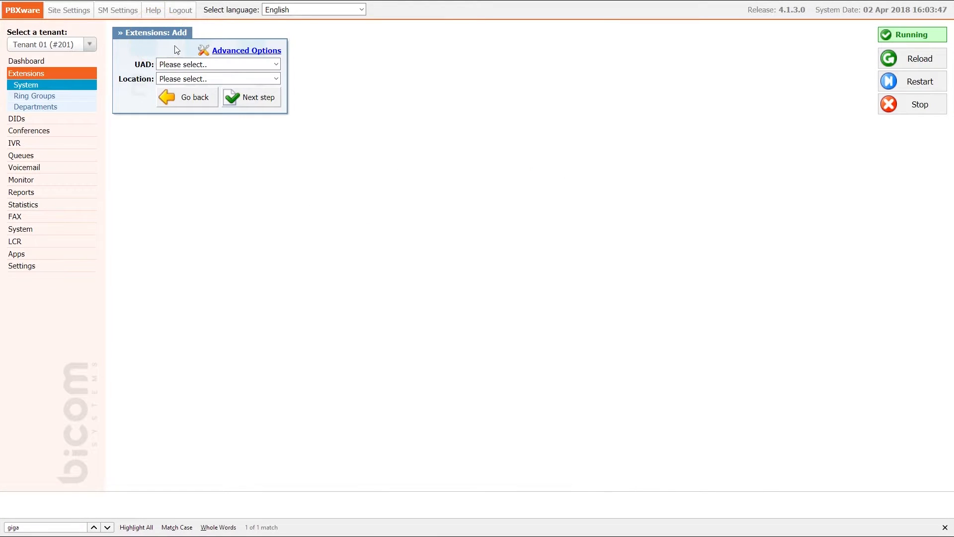
click(225, 64)
click(228, 125)
click(240, 79)
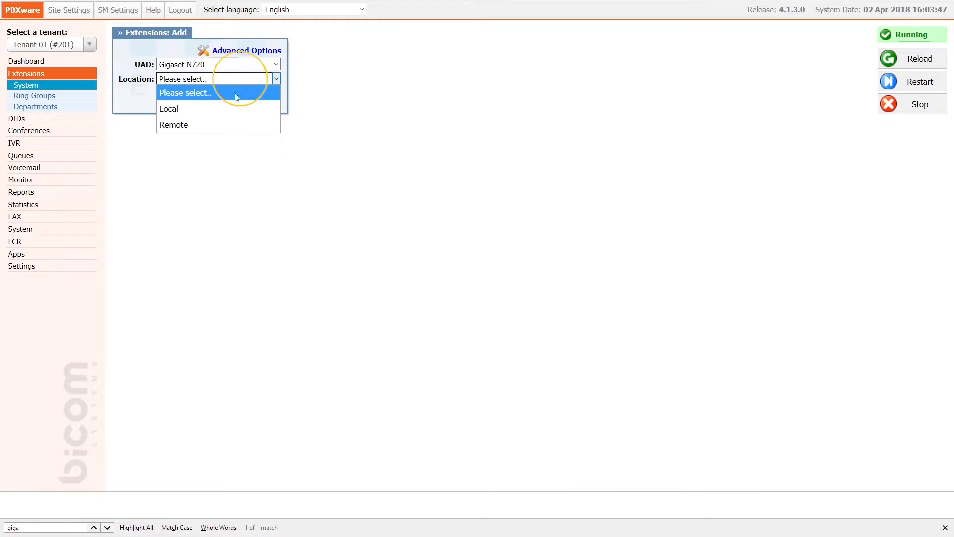
click(231, 120)
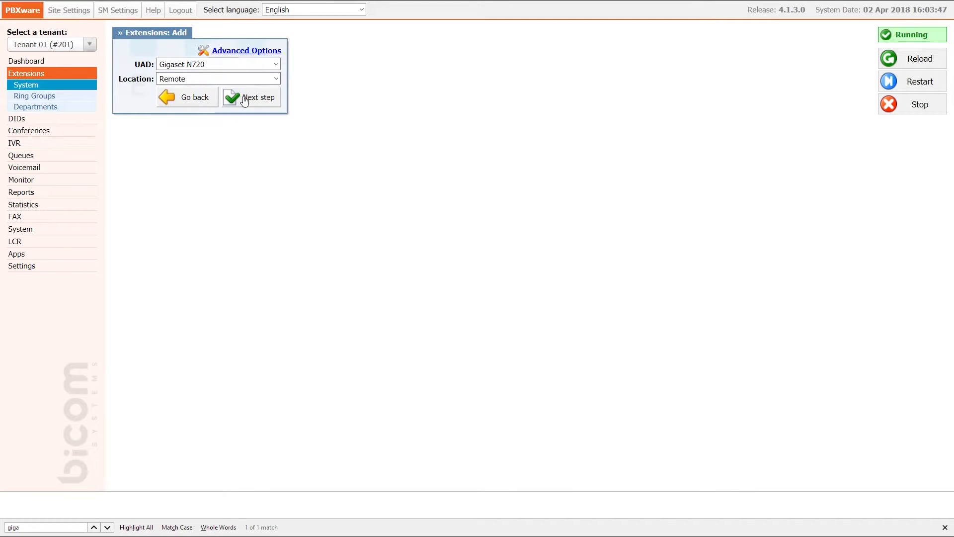
click(244, 99)
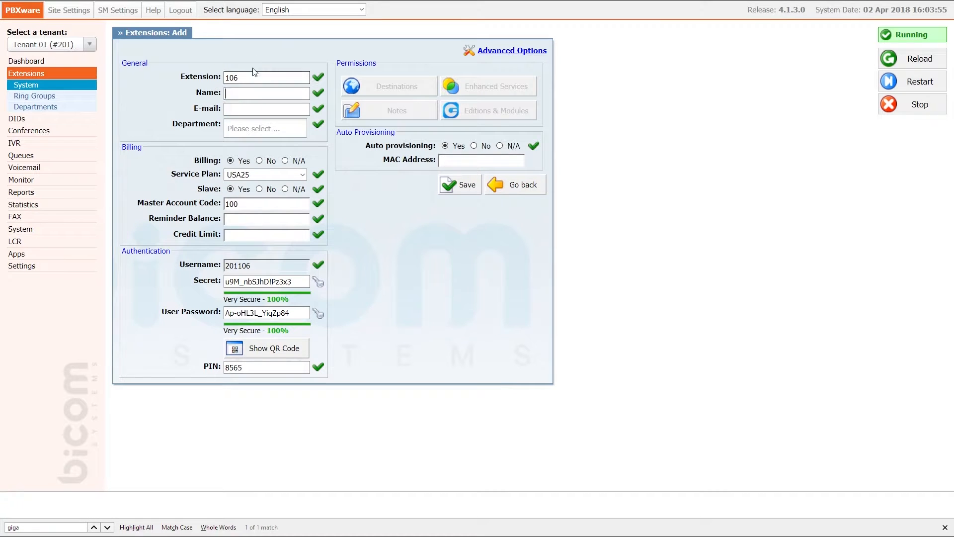
Name the extension 'test', enter an e-mail address, and set Department to None.
text(test)
key(Tab)
text(test@example.com)
key(Tab)
text(no)
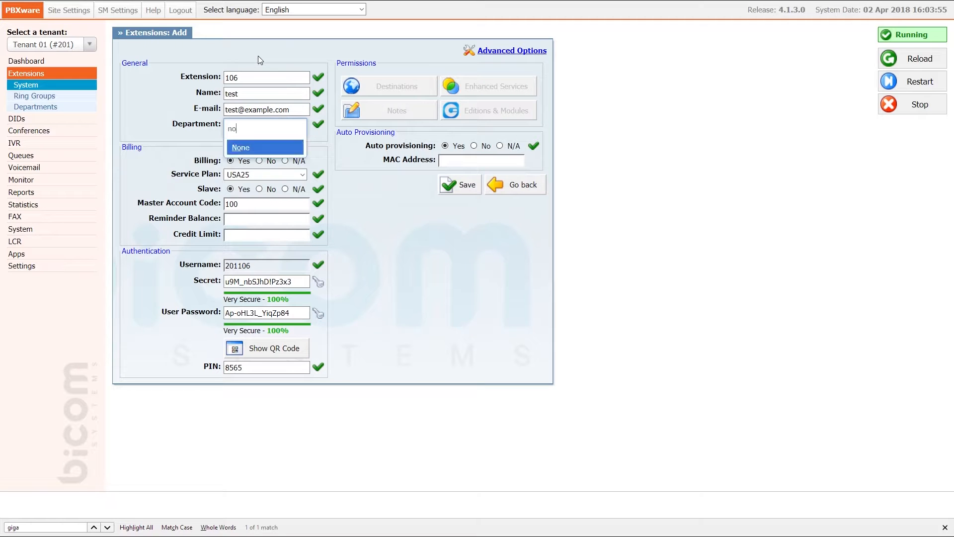
key(Return)
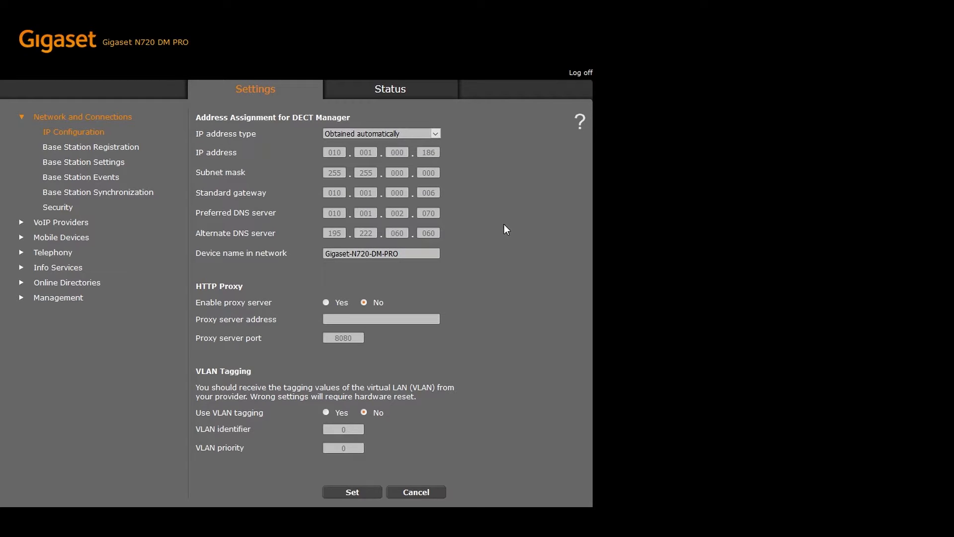
Copy the Gigaset's MAC address 7C2F80B48C3C into extension 106's MAC Address field and save.
click(391, 95)
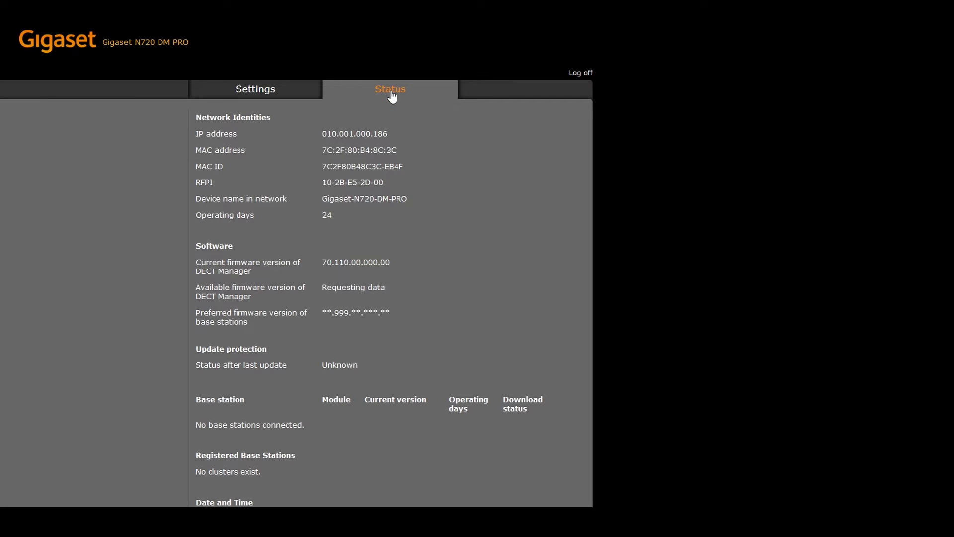
drag(320, 149, 404, 149)
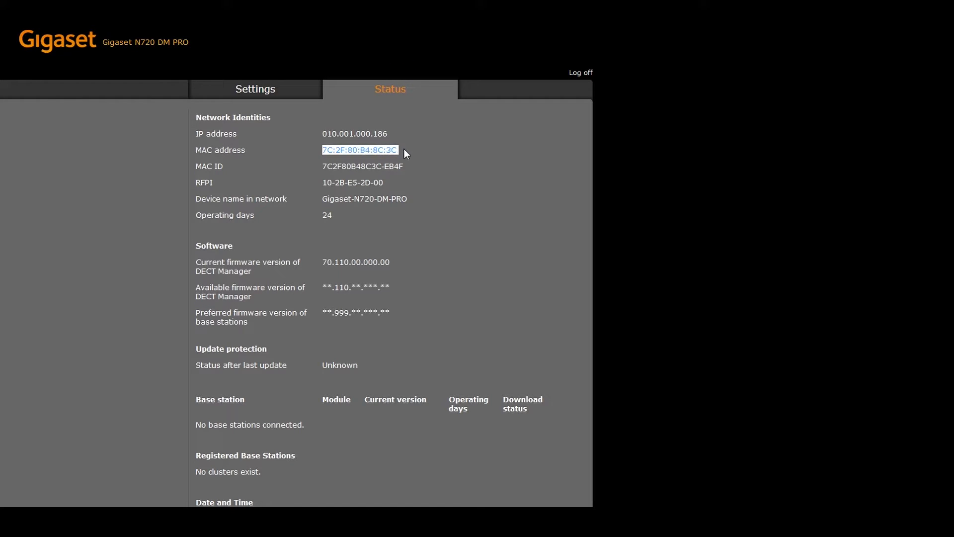
click(407, 150)
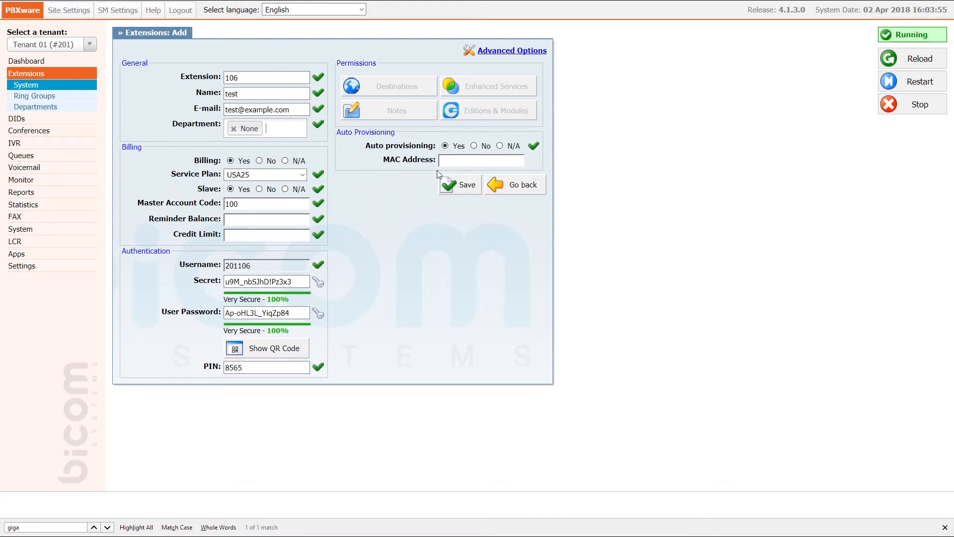
click(444, 163)
text(7C2F80B48C3C)
click(457, 186)
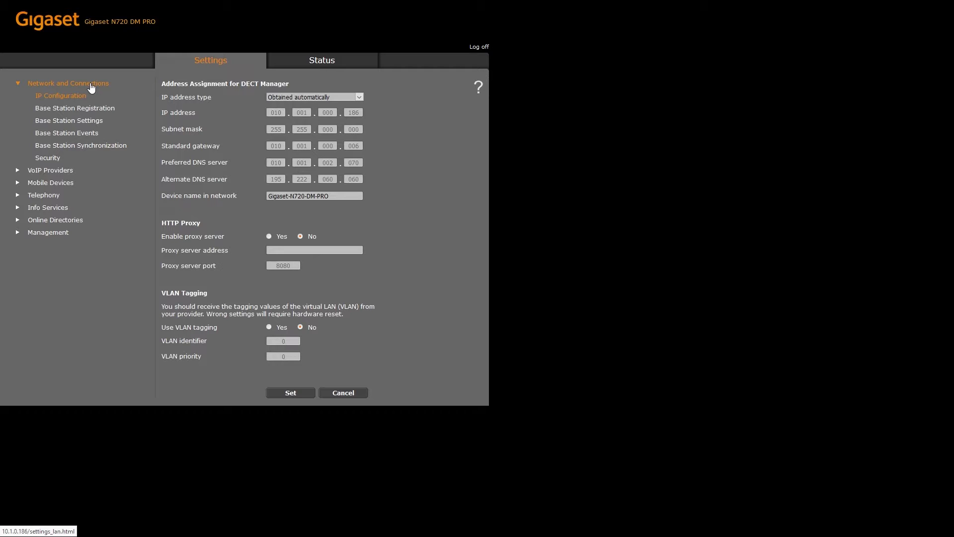
Confirm registration of the pending base station and save its settings.
click(83, 114)
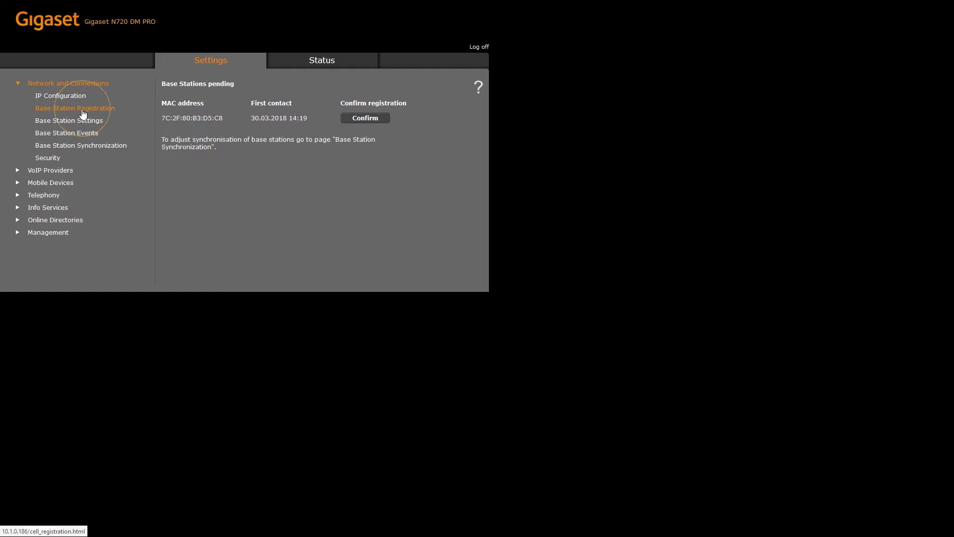
click(364, 118)
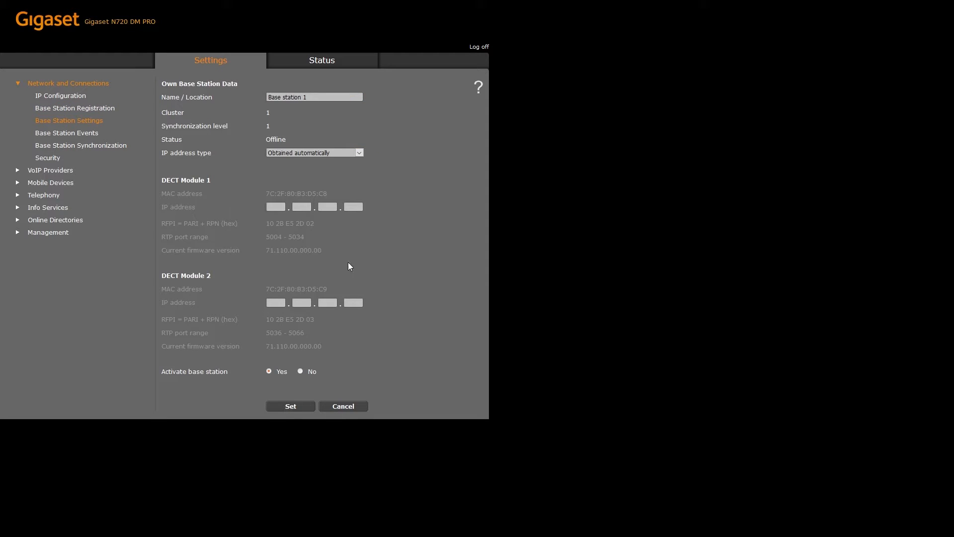
click(288, 406)
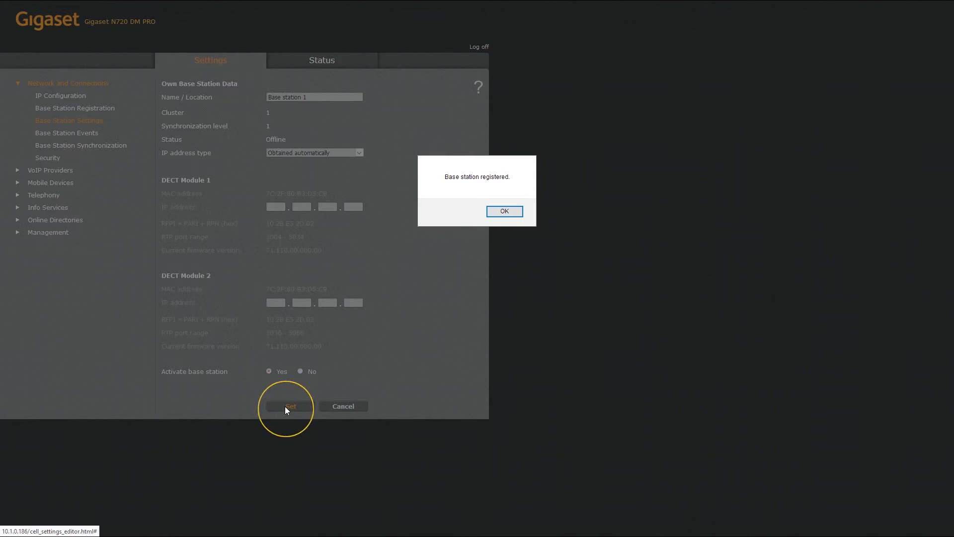
click(512, 213)
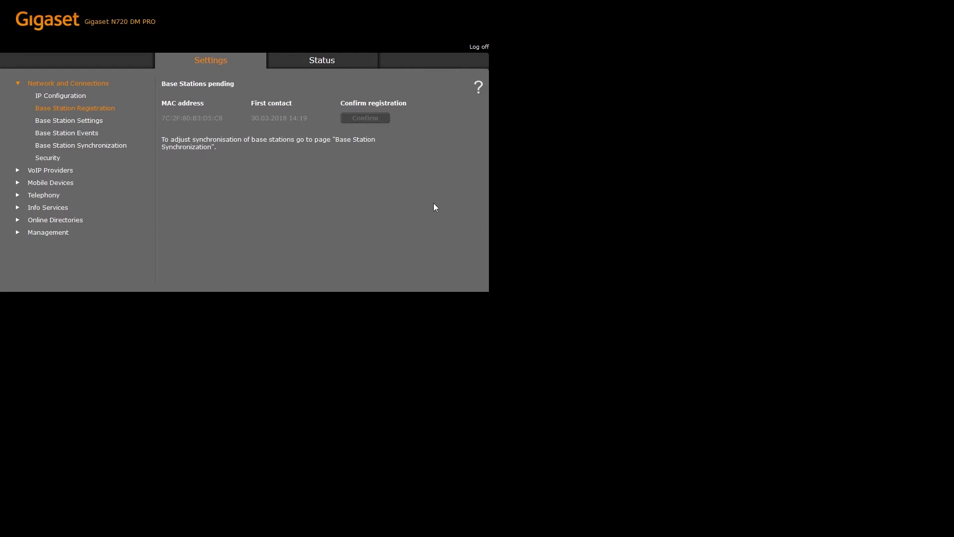
Start base station 1 synchronization on cluster 1, level 1.
click(117, 149)
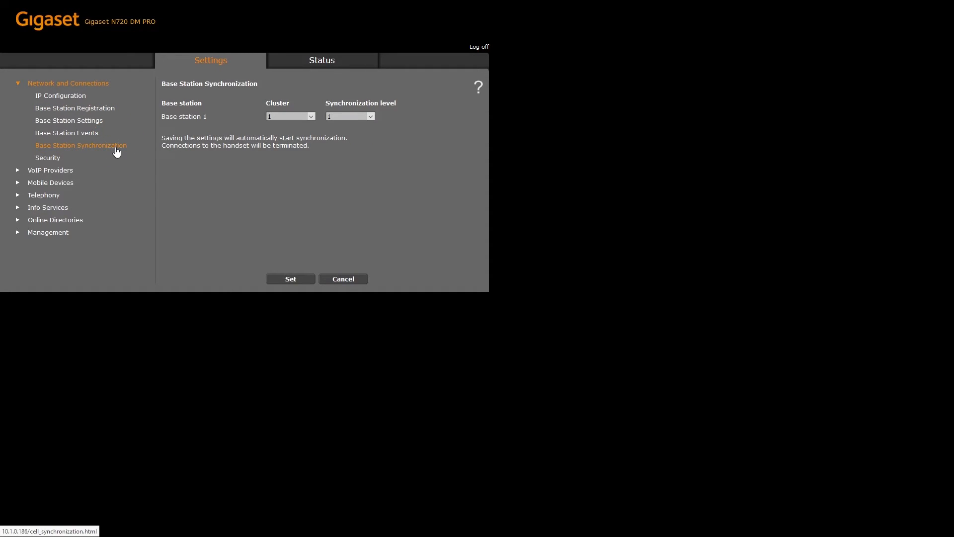
click(292, 279)
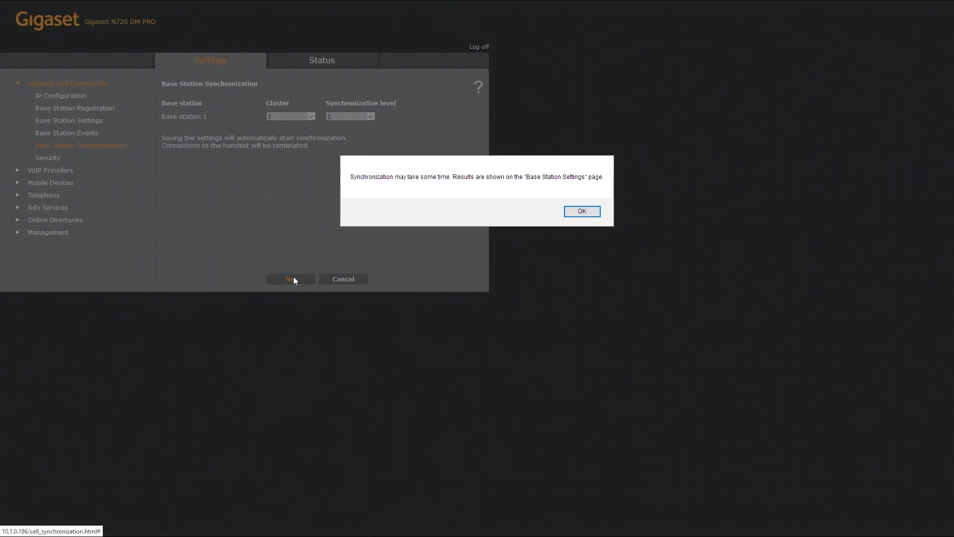
click(581, 211)
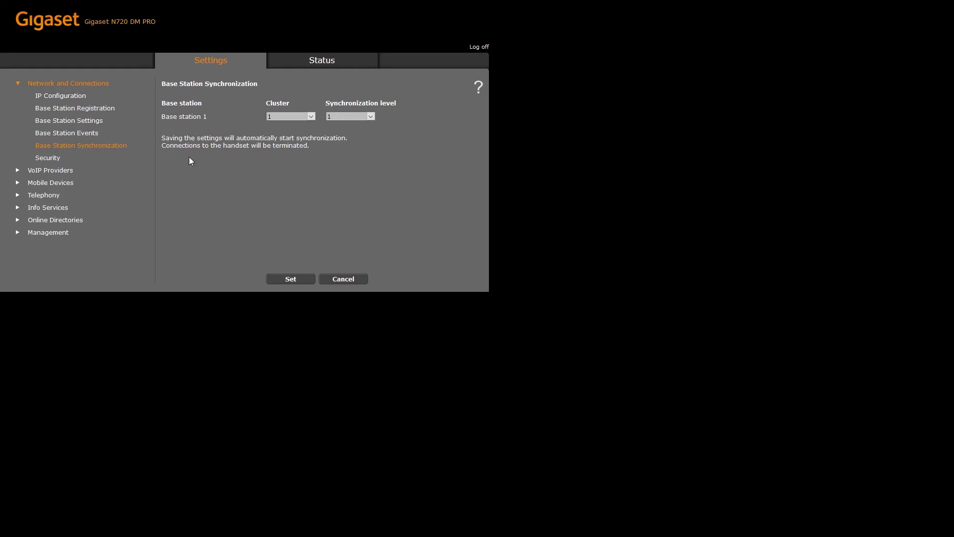
click(57, 157)
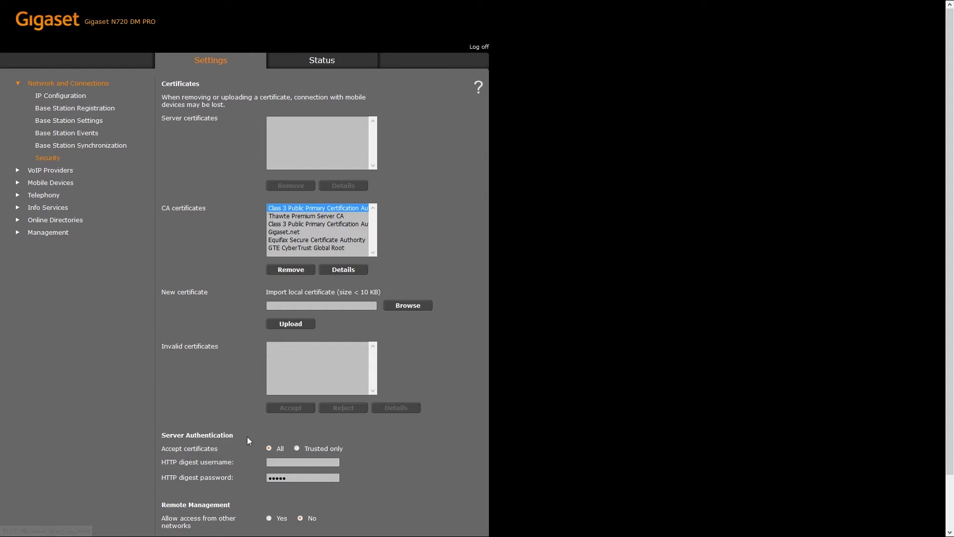
Enter and save the provisioning HTTP digest username and password under Security.
text(usernm)
text(meprov)
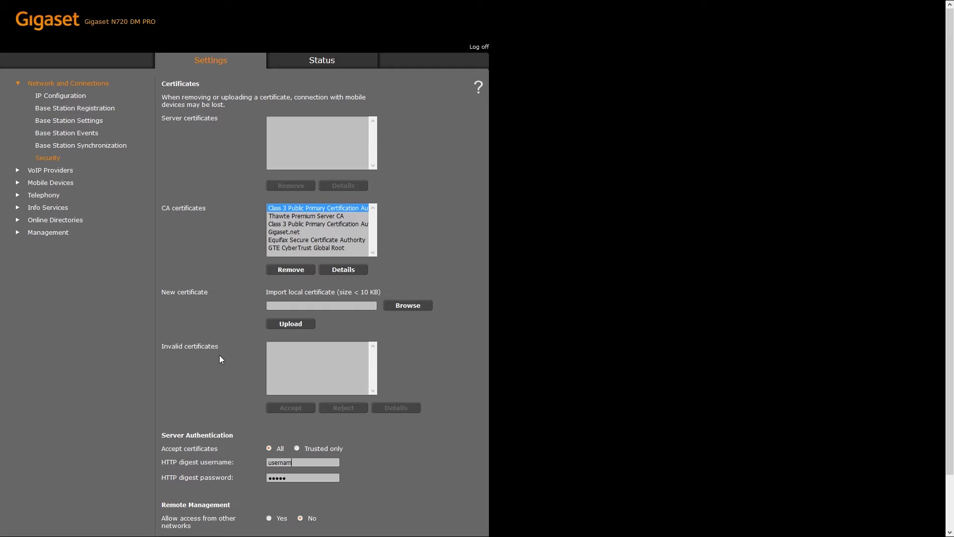
key(Tab)
text(••••••••••••)
scroll(224, 358, down, 2)
click(282, 525)
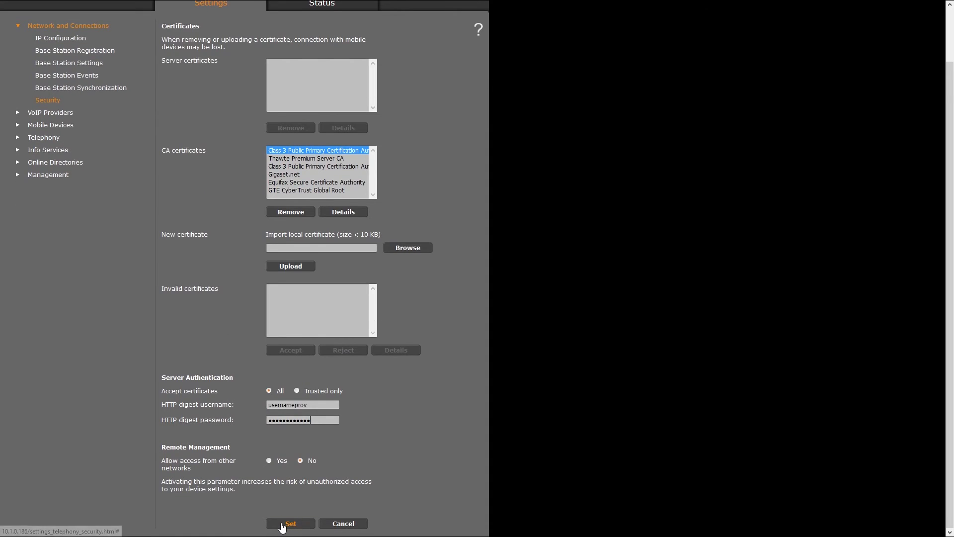
click(257, 73)
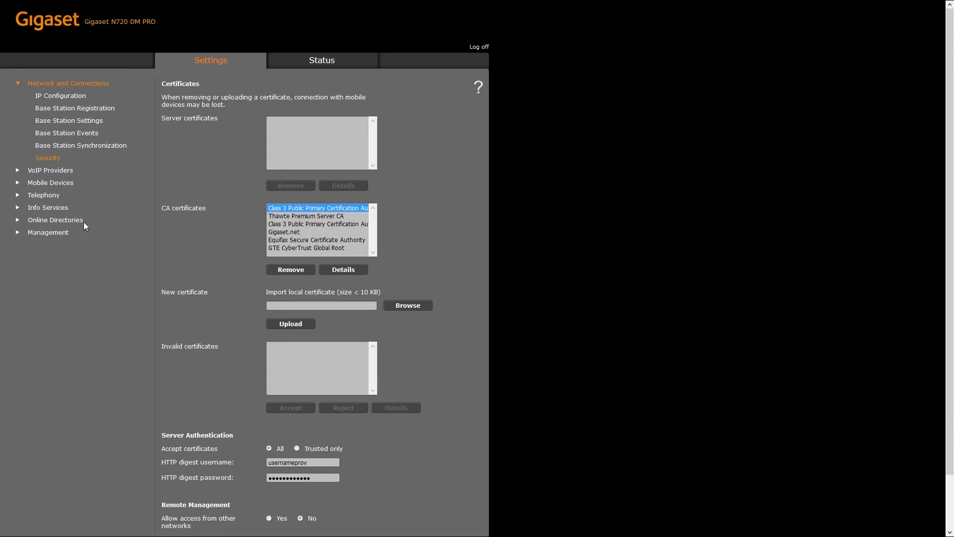
click(61, 233)
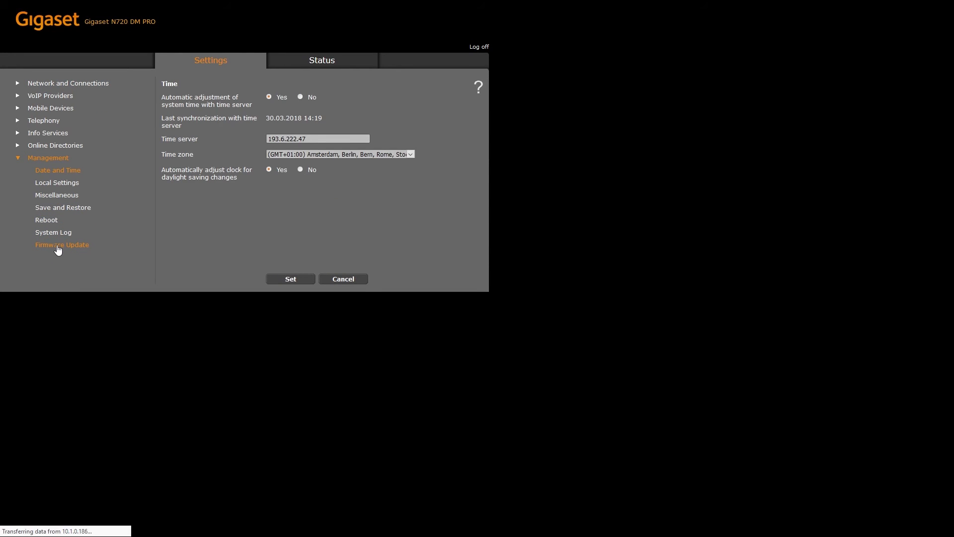
click(58, 246)
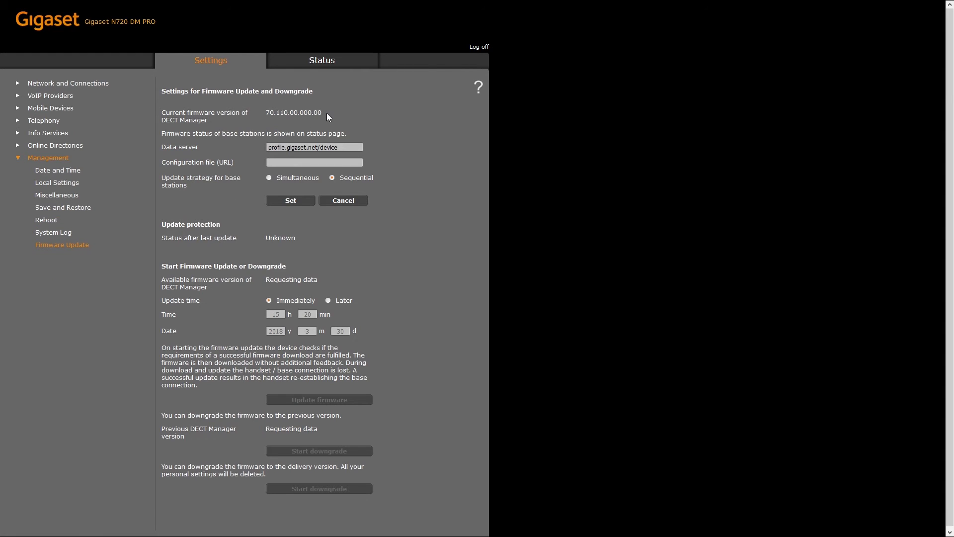
text(http://)
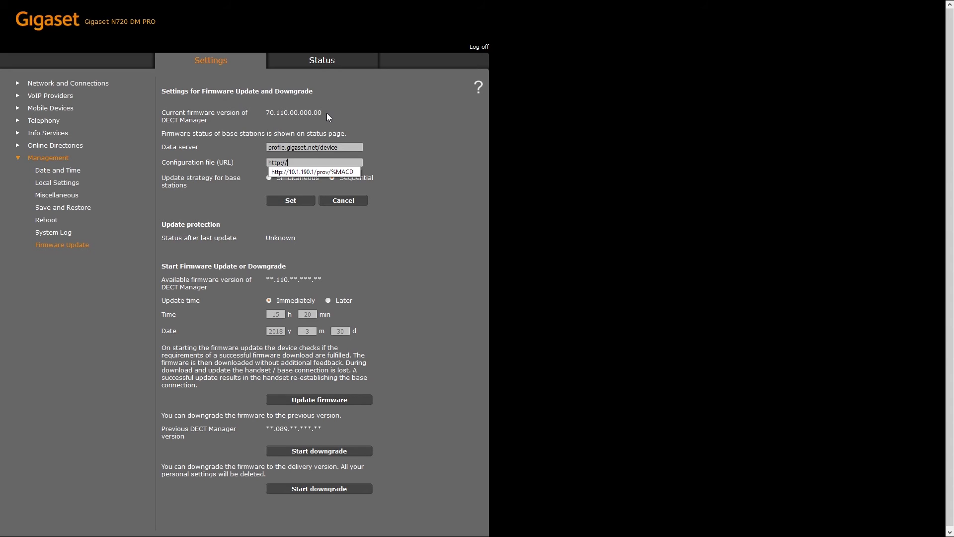
text(10.1.190.)
key(Down)
key(Return)
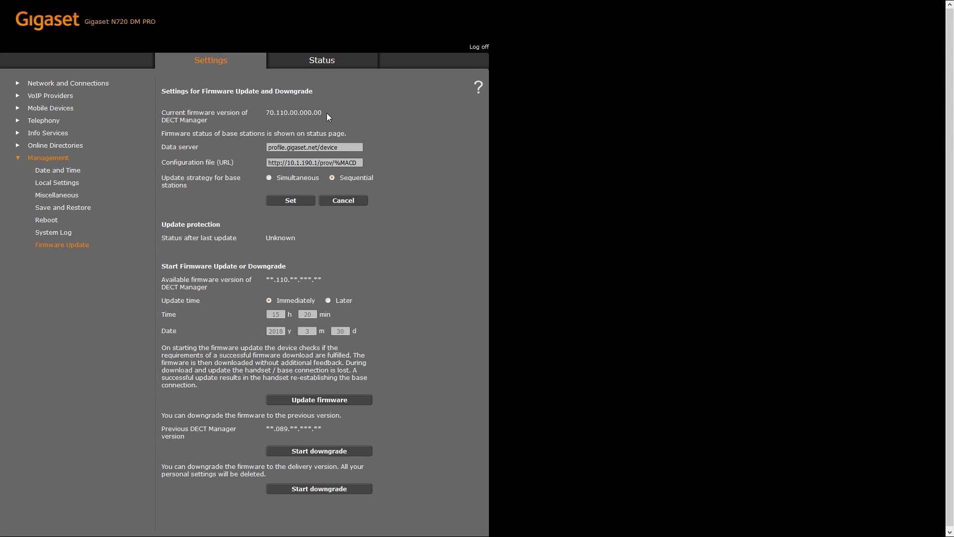
click(307, 202)
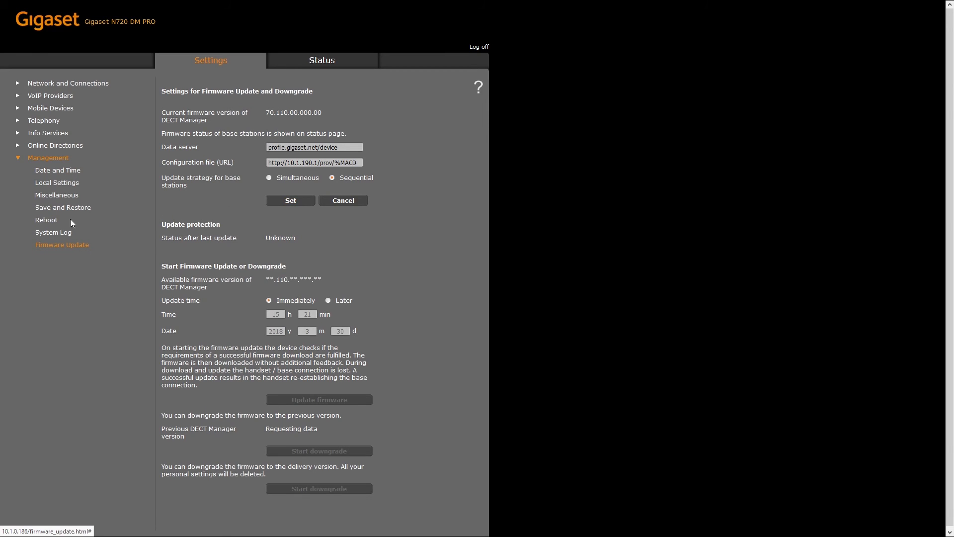
Reboot the system immediately from Management > Reboot and confirm the prompt.
click(52, 220)
click(306, 155)
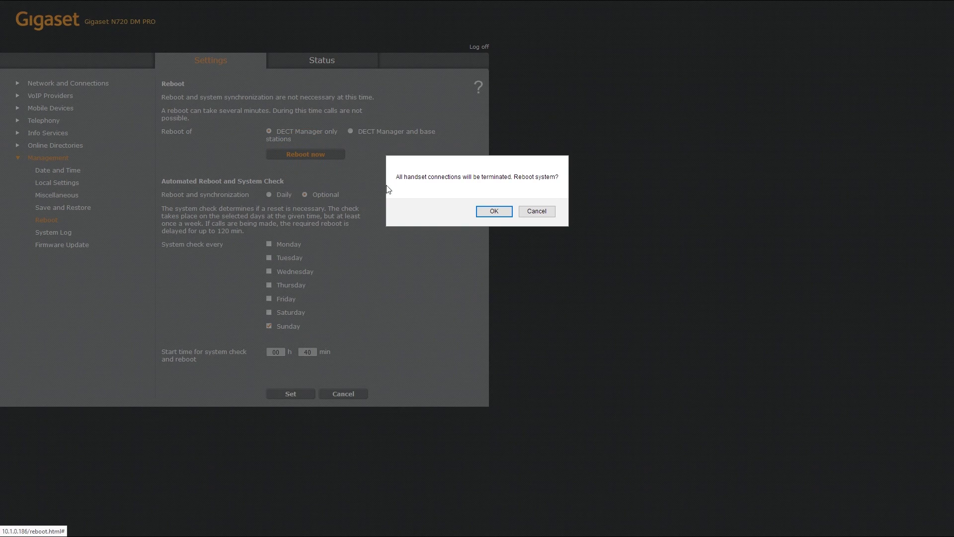
click(483, 213)
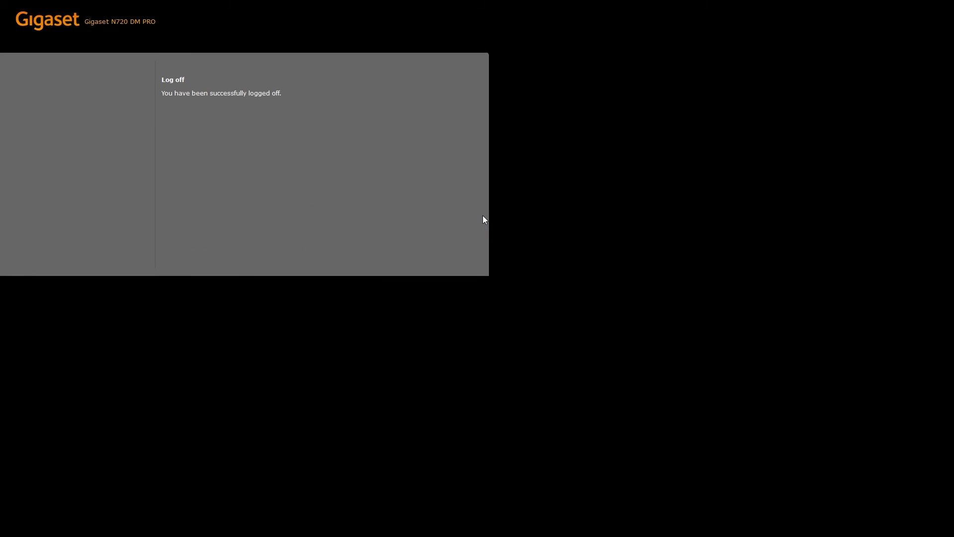